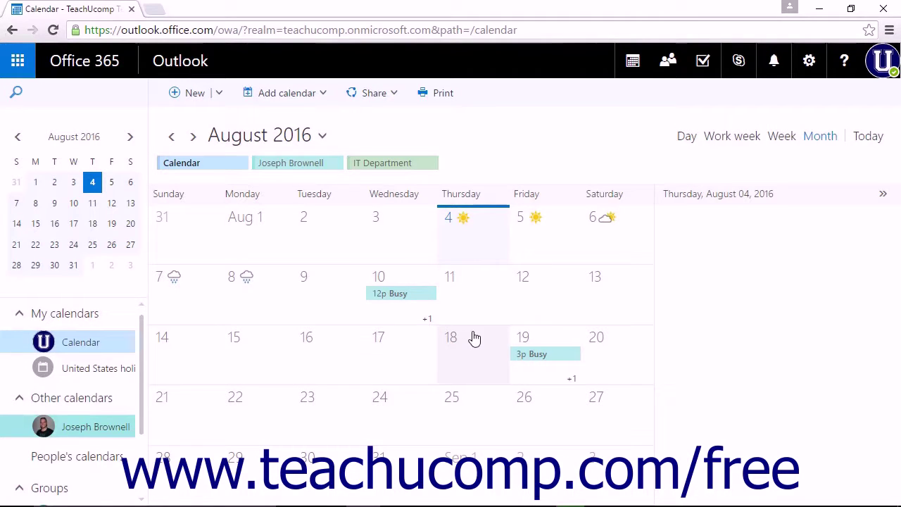
- Collapse and re-expand My calendars and Other calendars, then add a new calendar under My calendars
left_click(19, 313)
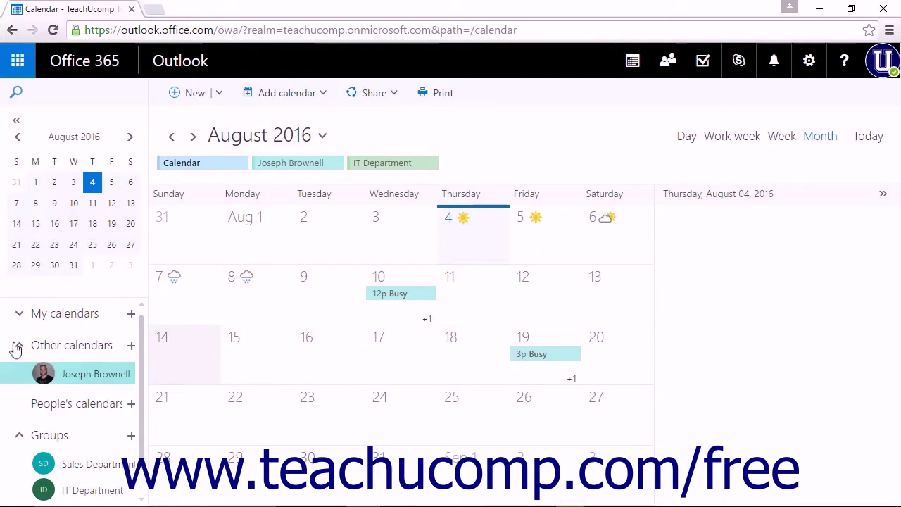
left_click(17, 345)
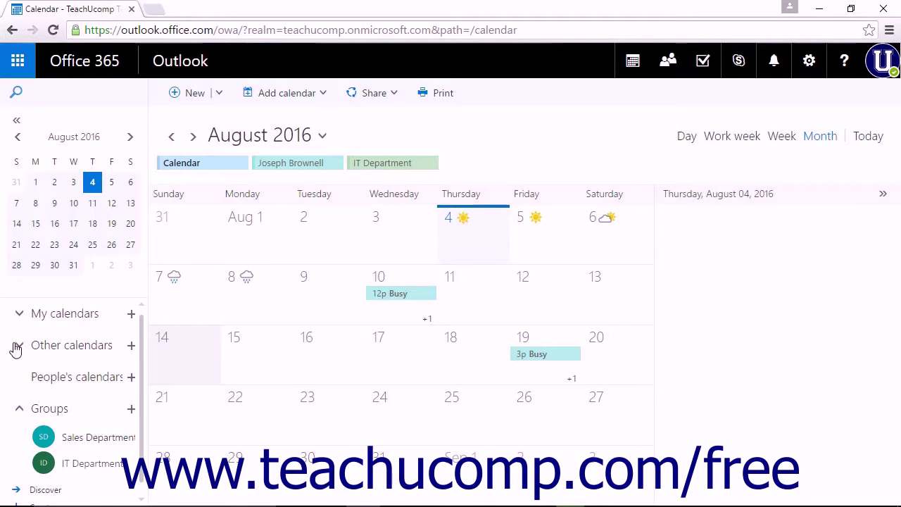
left_click(17, 345)
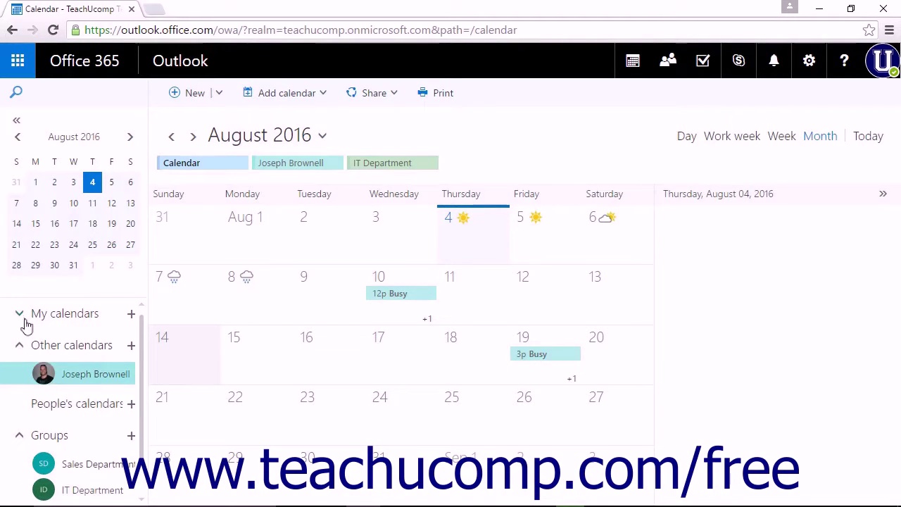
left_click(21, 316)
left_click(132, 316)
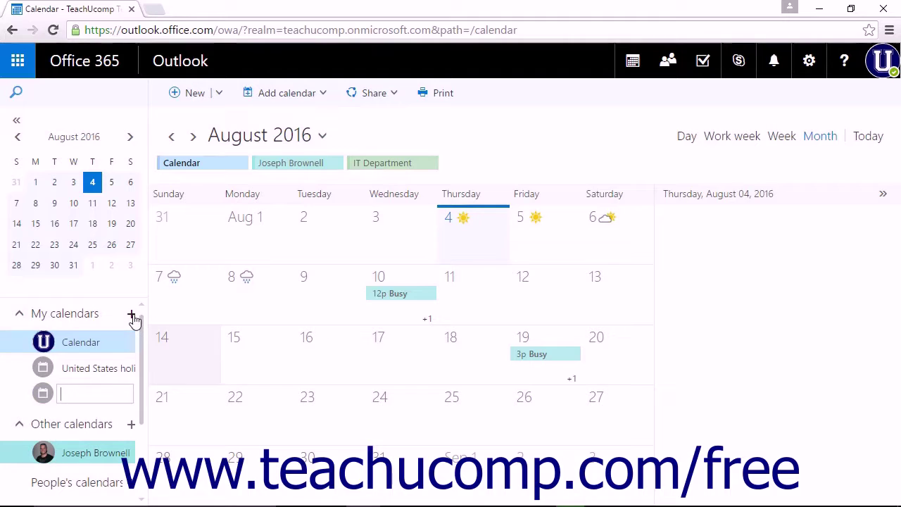
- Name the new calendar 'Personal', then show and hide it in the month view
type("Pe")
type("rsonal")
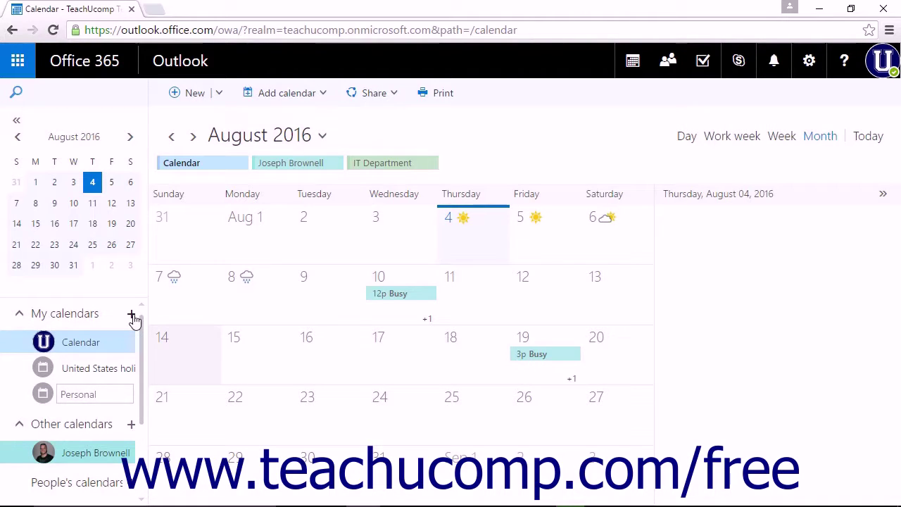
key("Return")
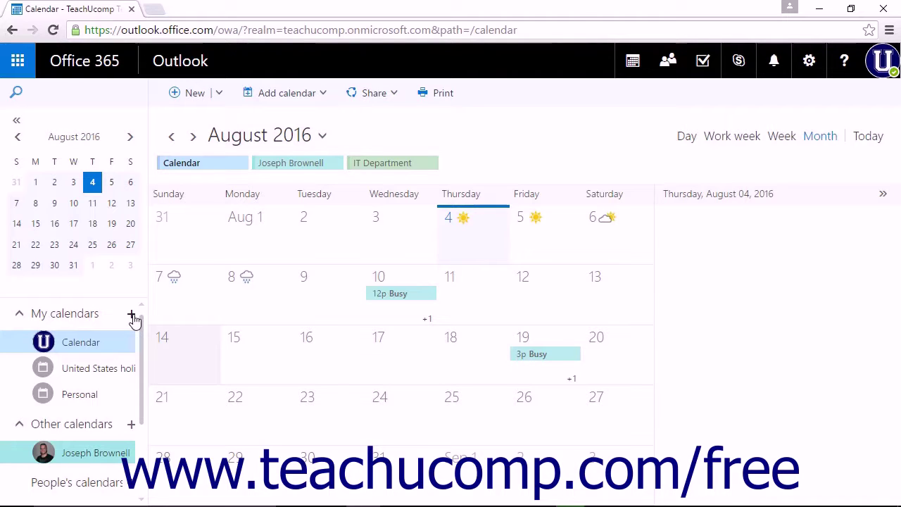
left_click(91, 398)
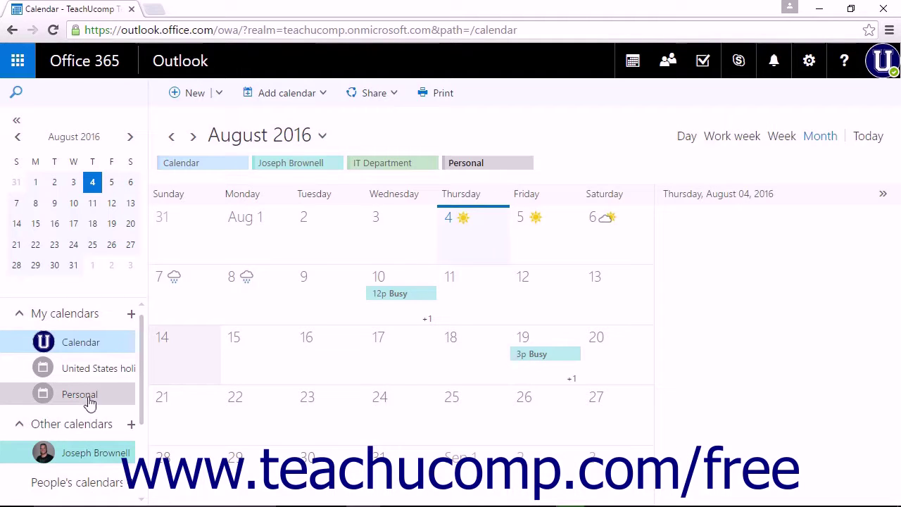
left_click(89, 399)
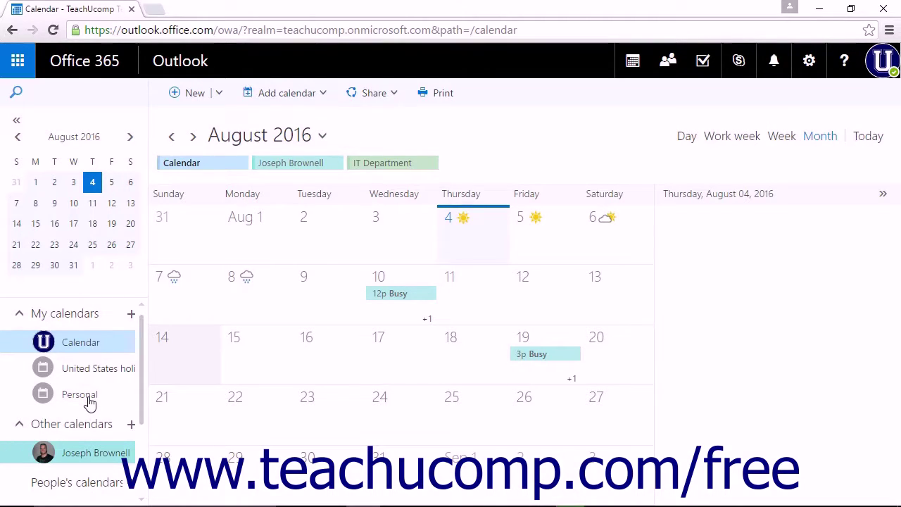
left_click(246, 180)
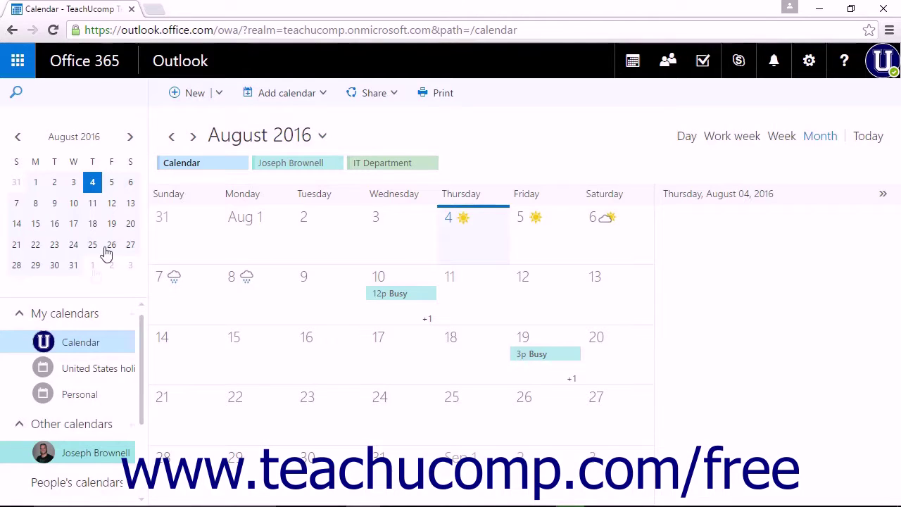
mouse_move(64, 313)
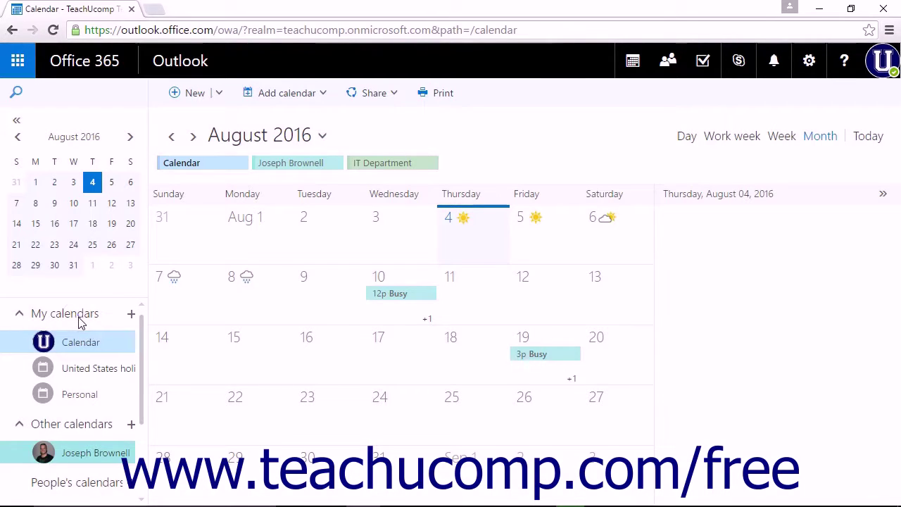
right_click(79, 321)
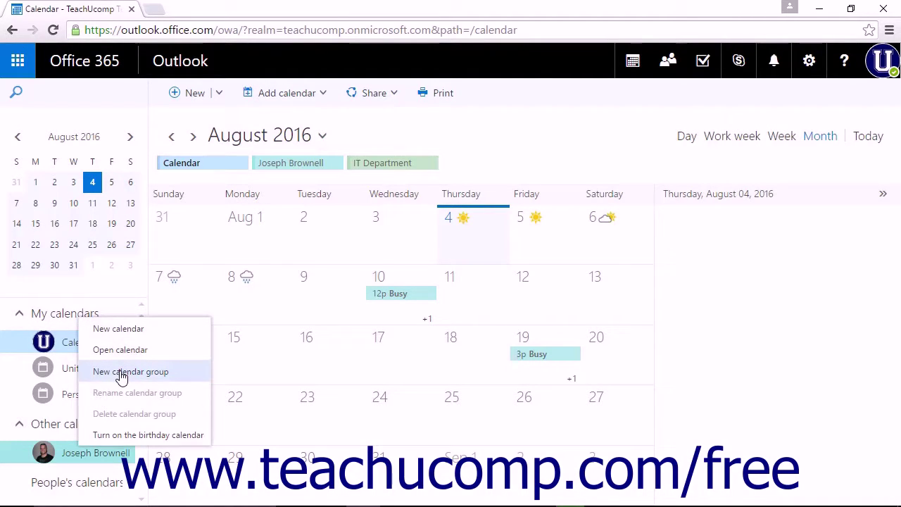
left_click(121, 377)
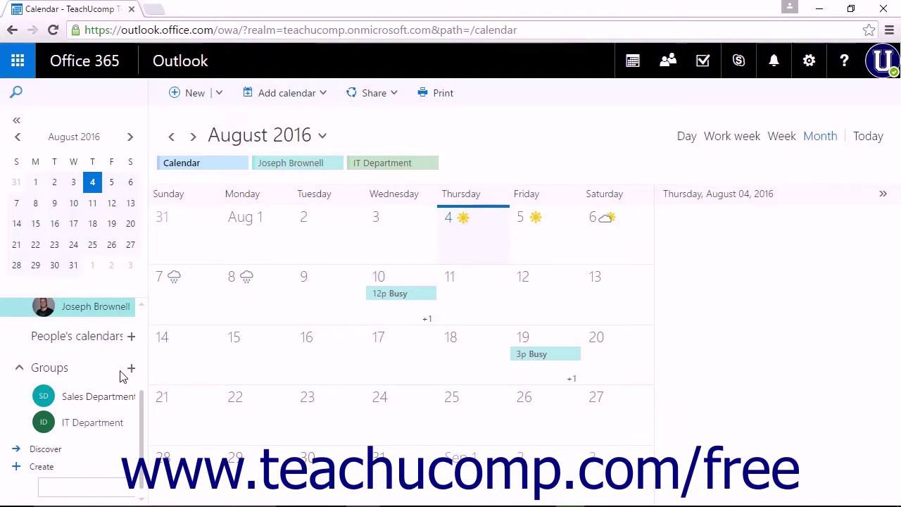
type("Weeke")
type("nds")
key("Return")
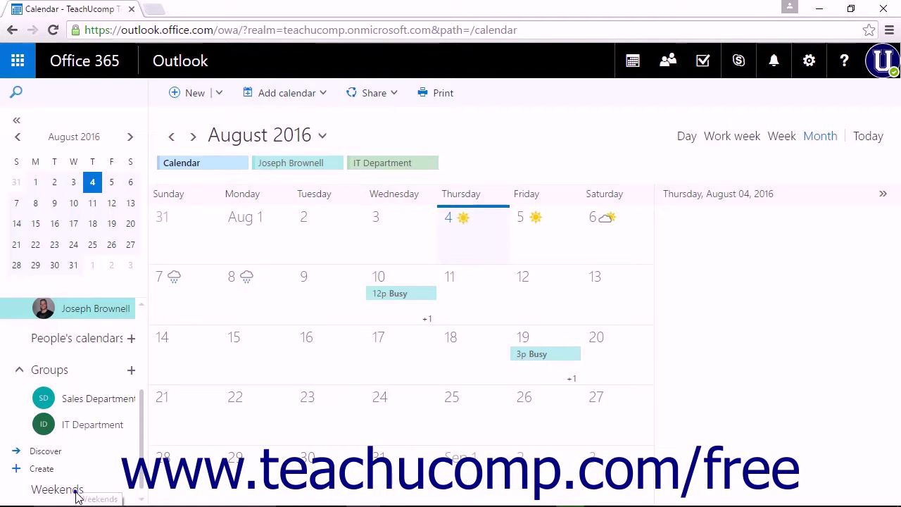
right_click(76, 496)
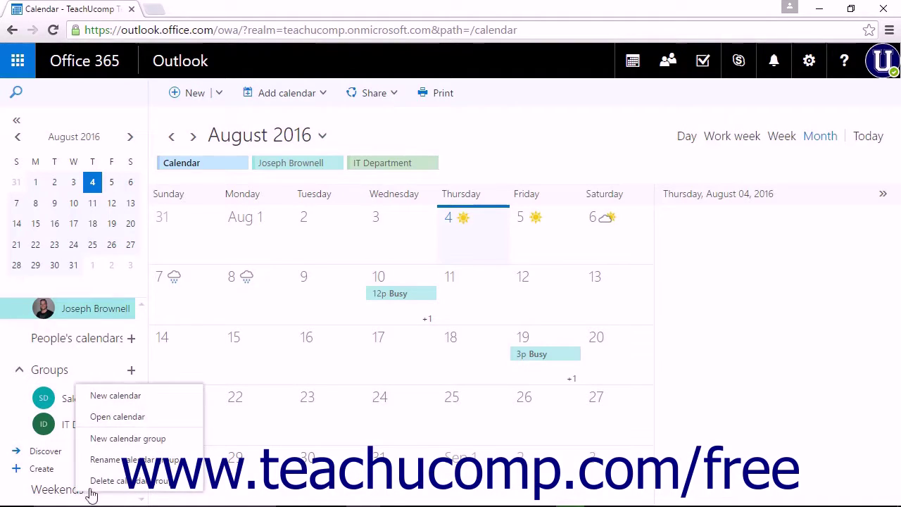
left_click(101, 480)
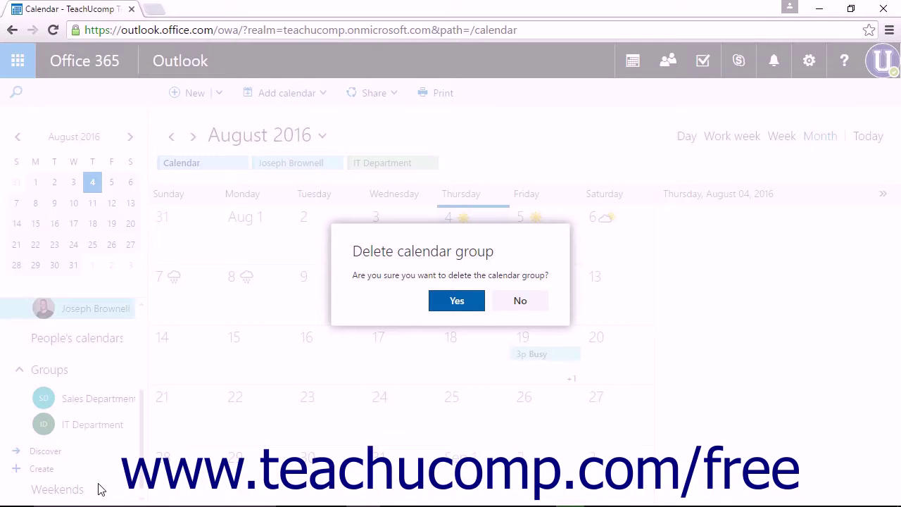
left_click(456, 302)
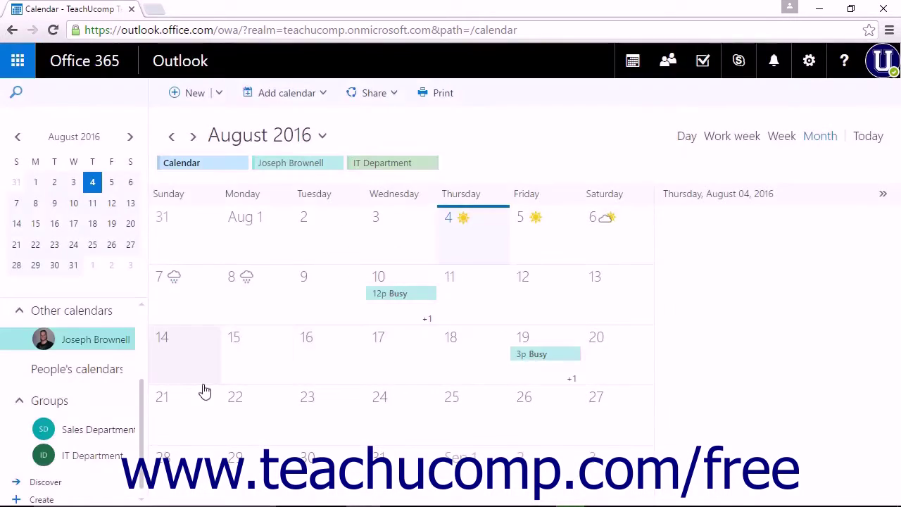
left_click_drag(141, 399, 139, 325)
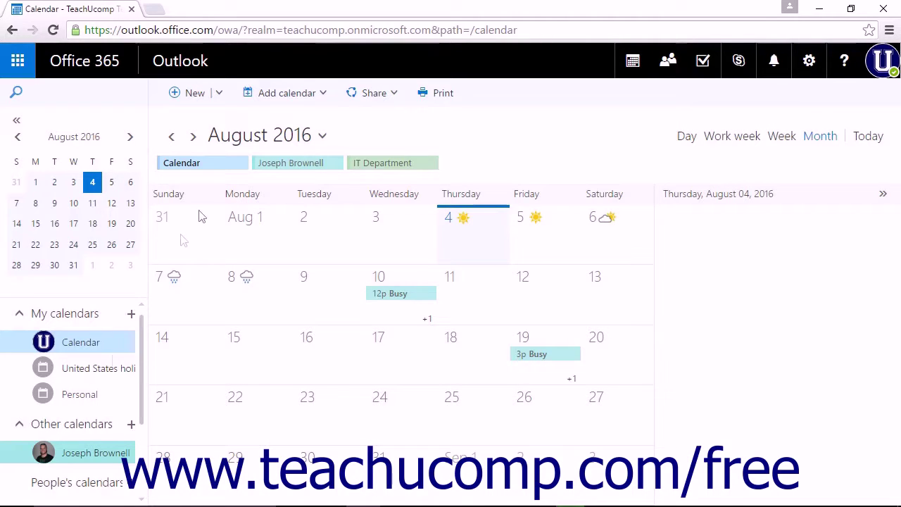
- Turn on the birthday calendar from My calendars and start a new birthday from Birthdays
left_click(325, 96)
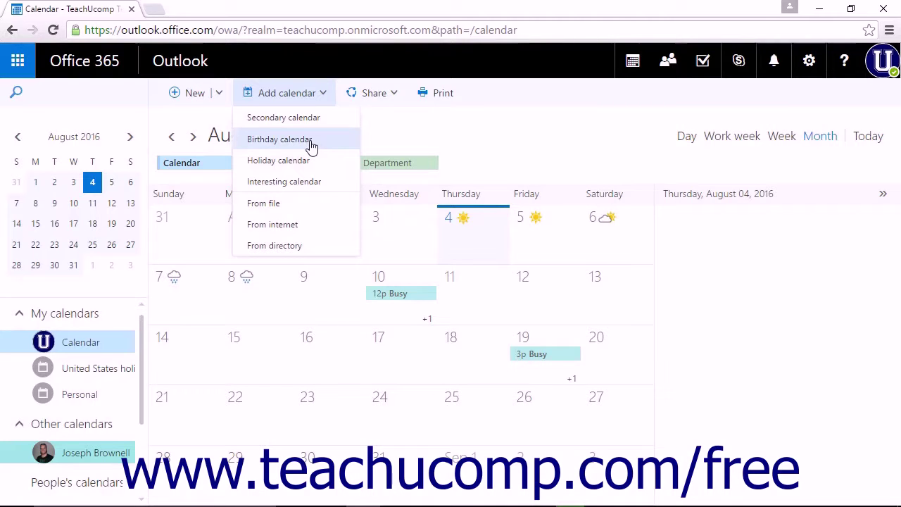
left_click(61, 322)
right_click(62, 324)
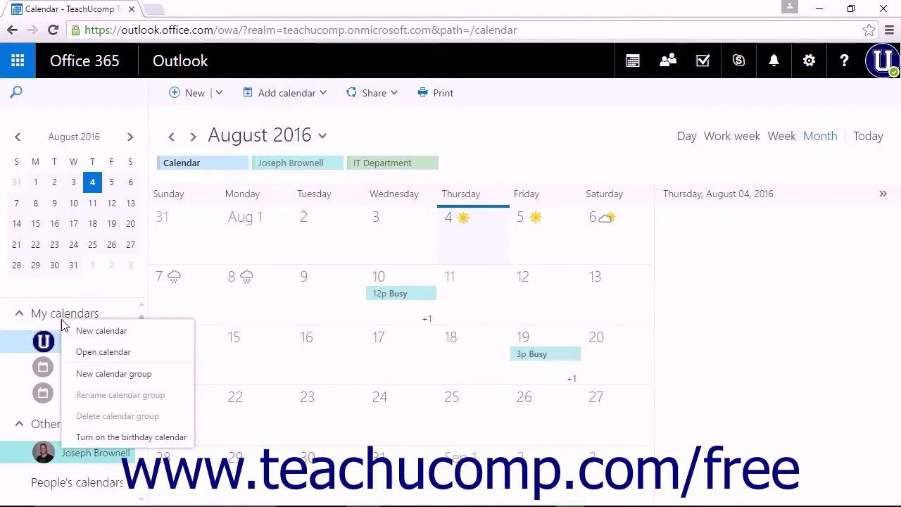
left_click(124, 437)
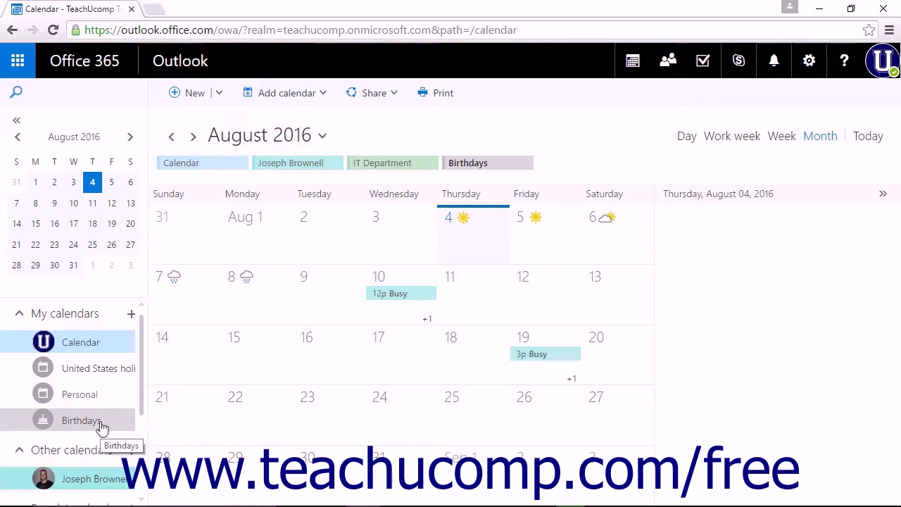
right_click(102, 426)
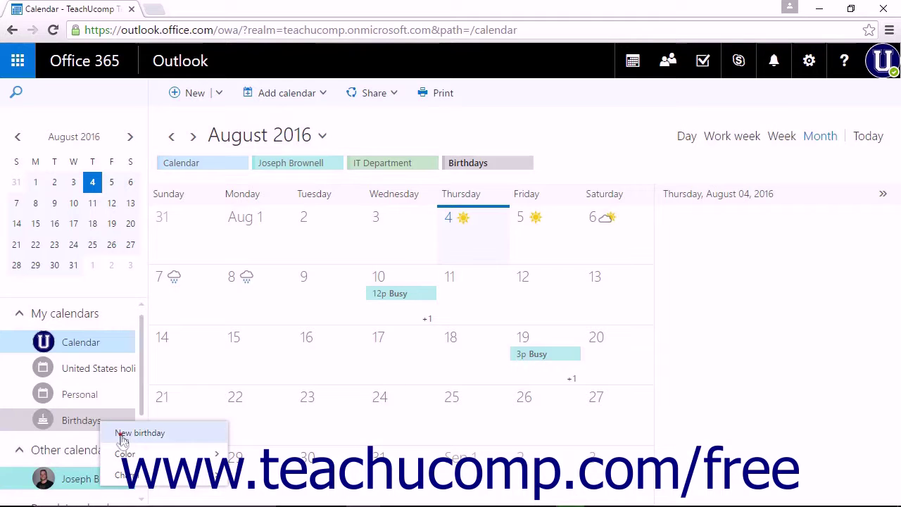
left_click(122, 438)
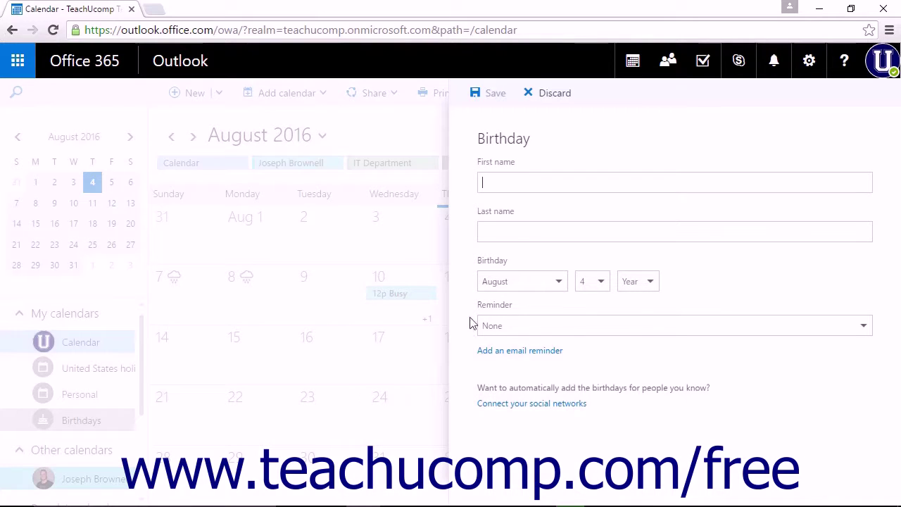
- Review the birthday month (August) and reminder (None) options, then discard the entry
left_click(561, 232)
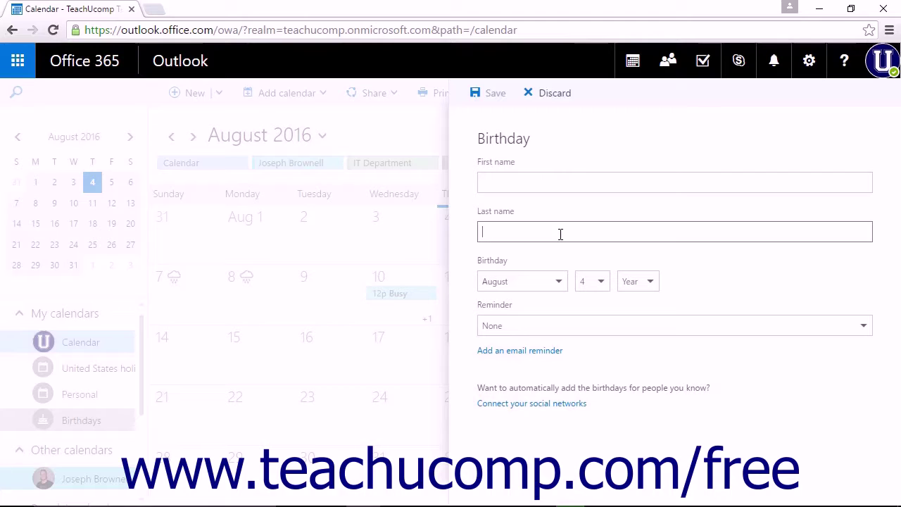
left_click(560, 285)
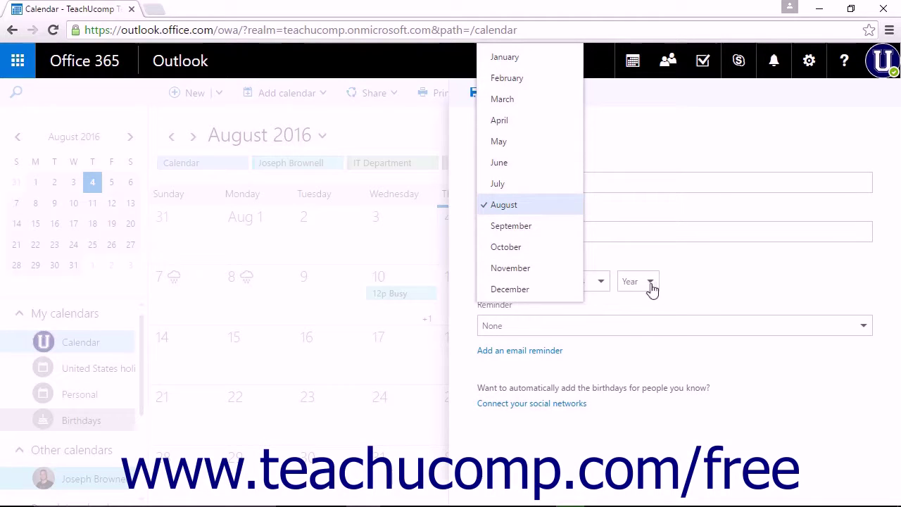
left_click(691, 290)
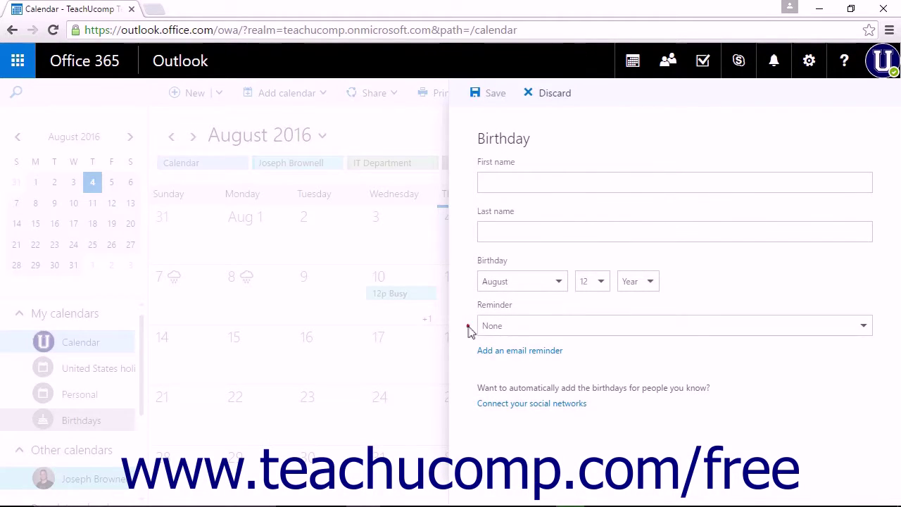
left_click(861, 328)
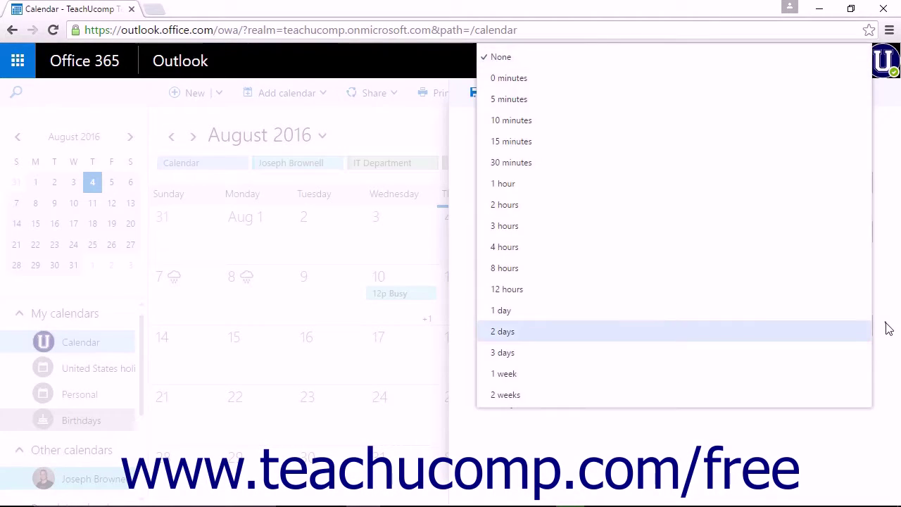
left_click(887, 328)
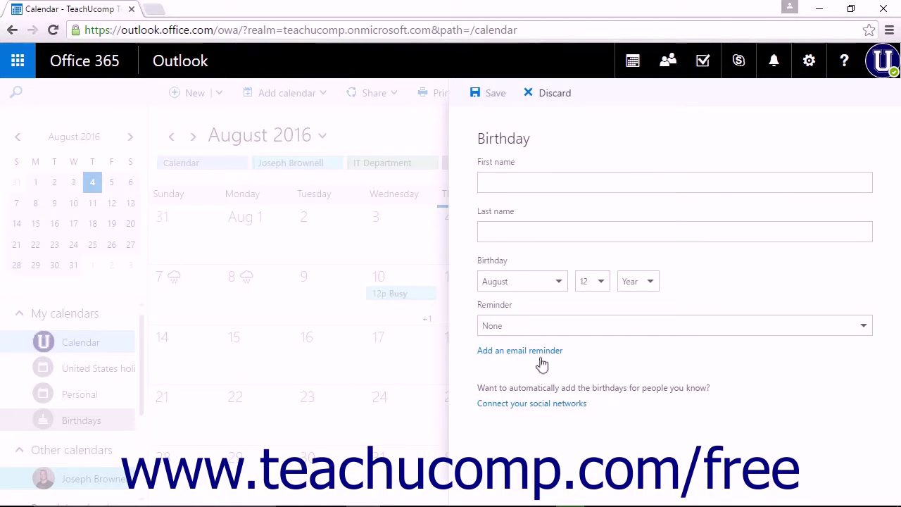
left_click(523, 417)
left_click(555, 99)
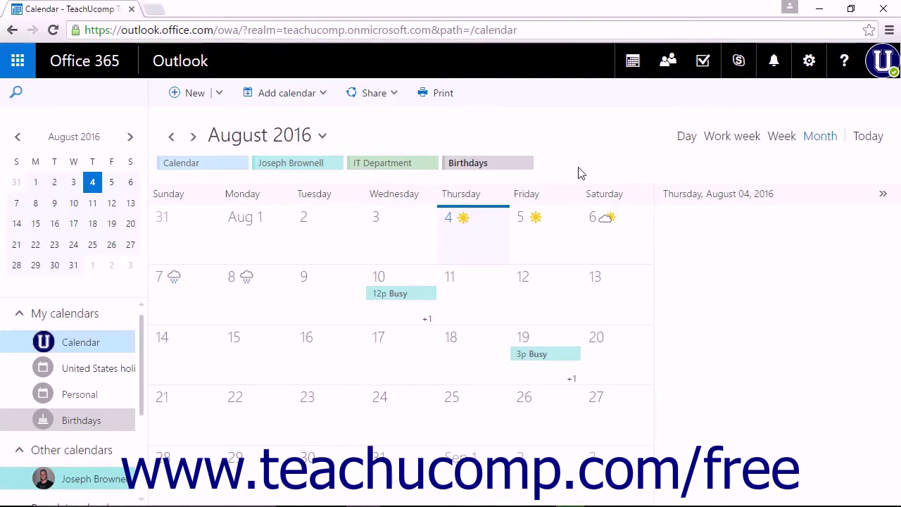
- Change the Birthdays calendar's colour to green
right_click(86, 426)
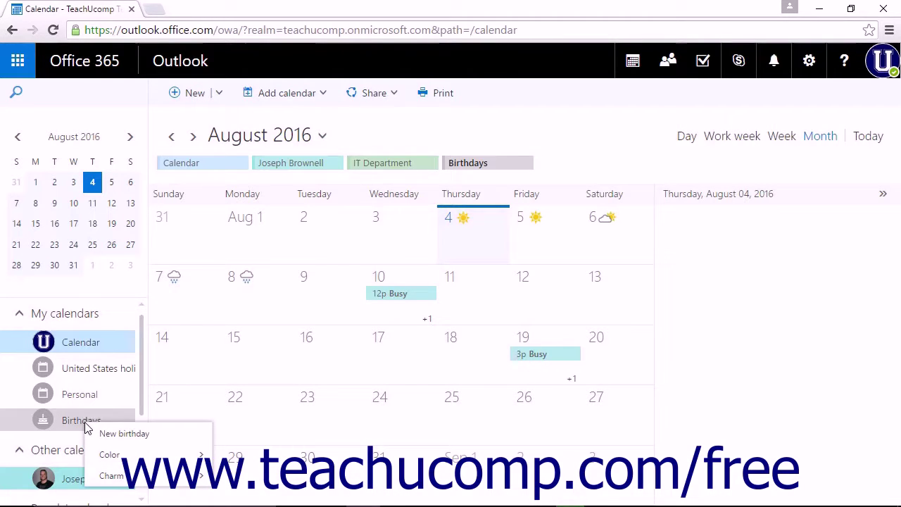
left_click(162, 463)
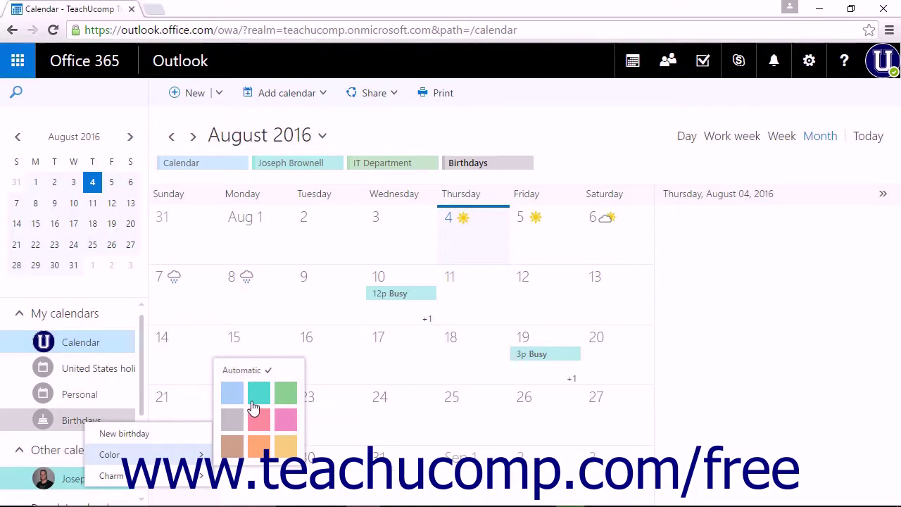
left_click(283, 392)
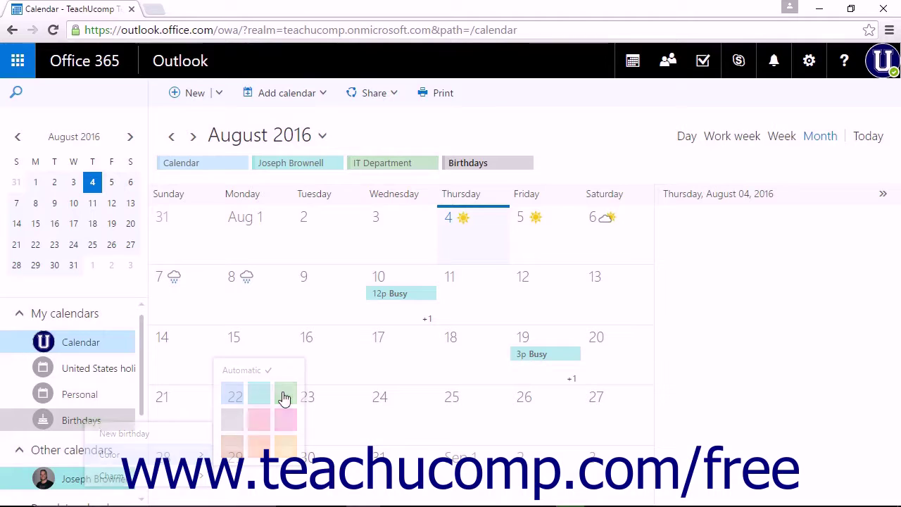
- Browse the Birthdays charm icons and close them without choosing one
right_click(104, 420)
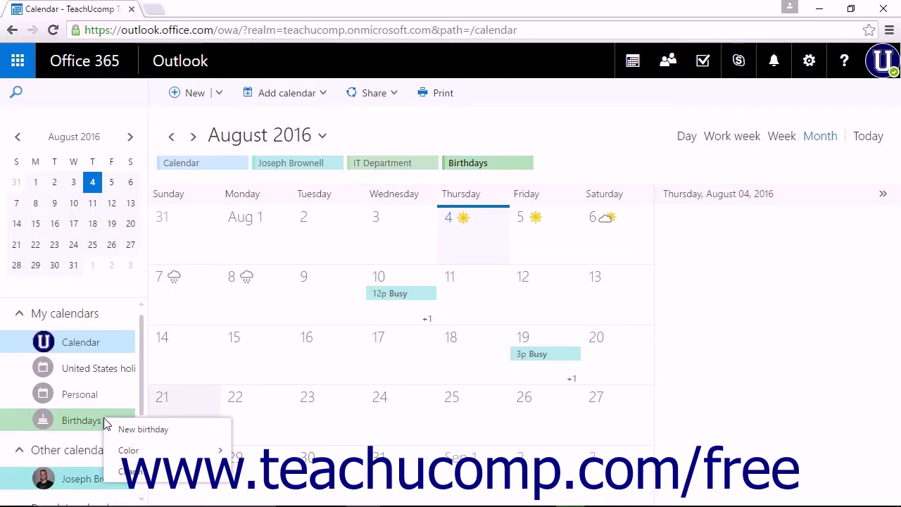
left_click(187, 481)
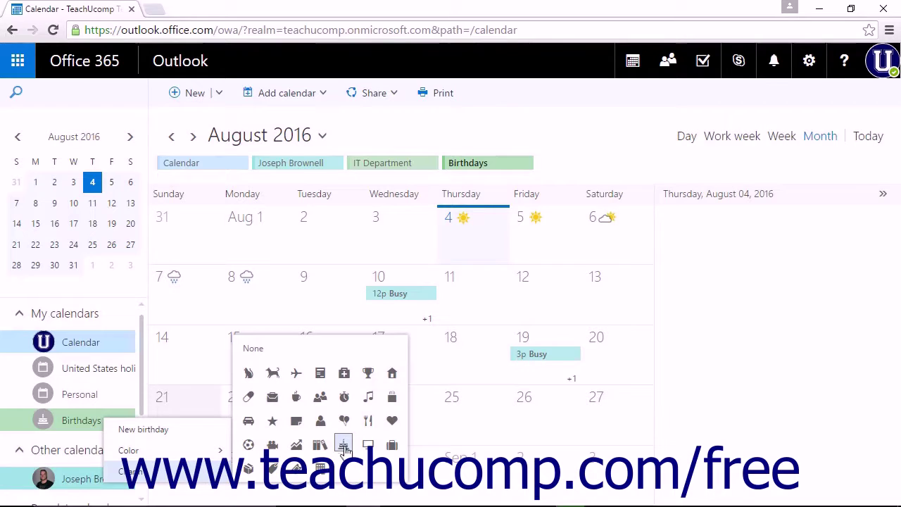
left_click(729, 277)
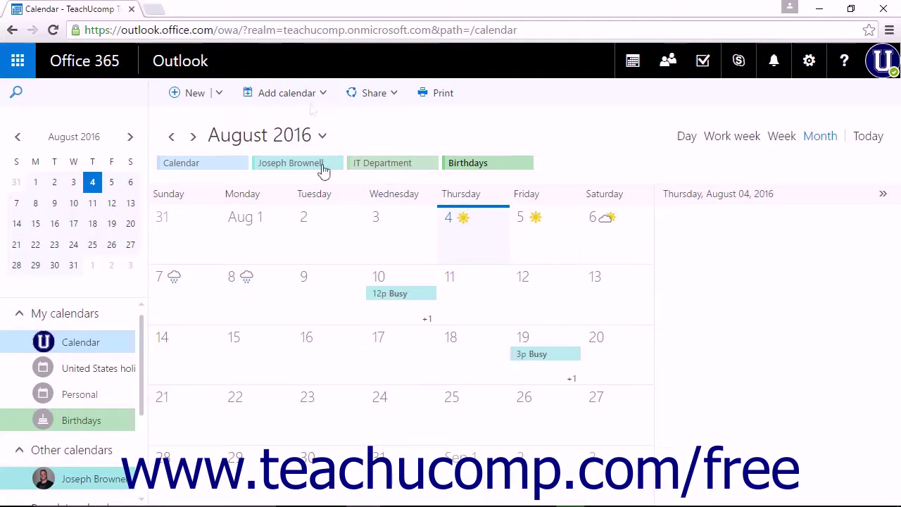
left_click(323, 98)
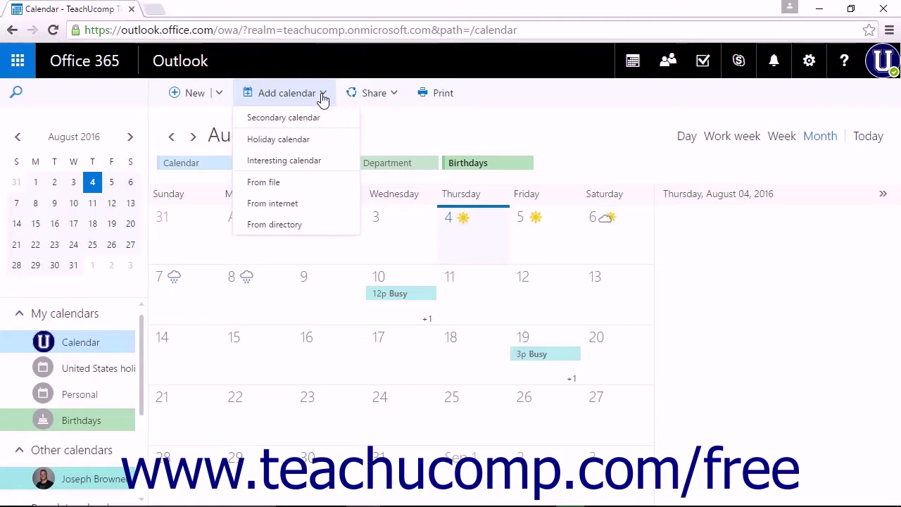
left_click(309, 142)
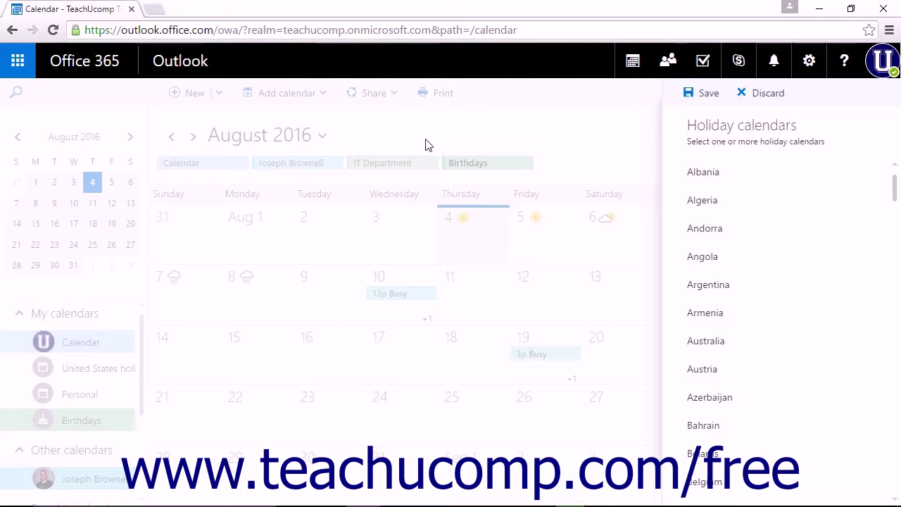
left_click_drag(894, 186, 897, 211)
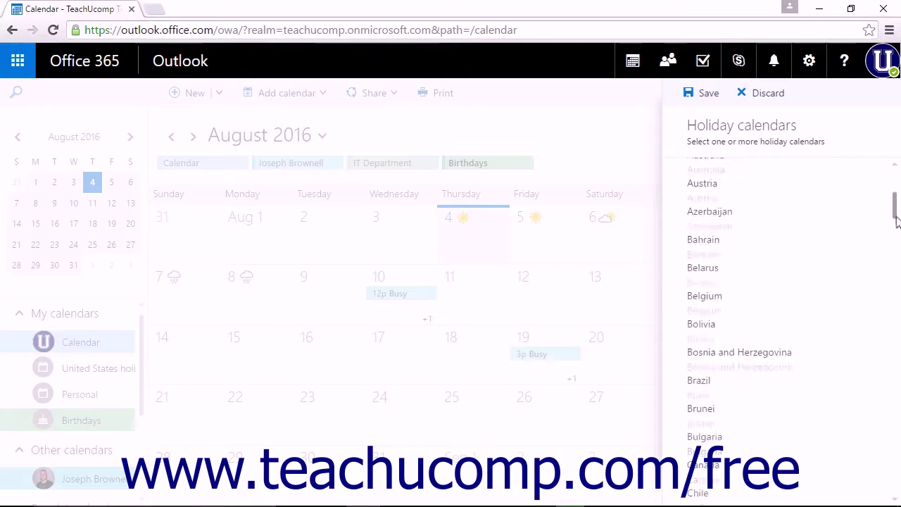
left_click_drag(896, 211, 897, 285)
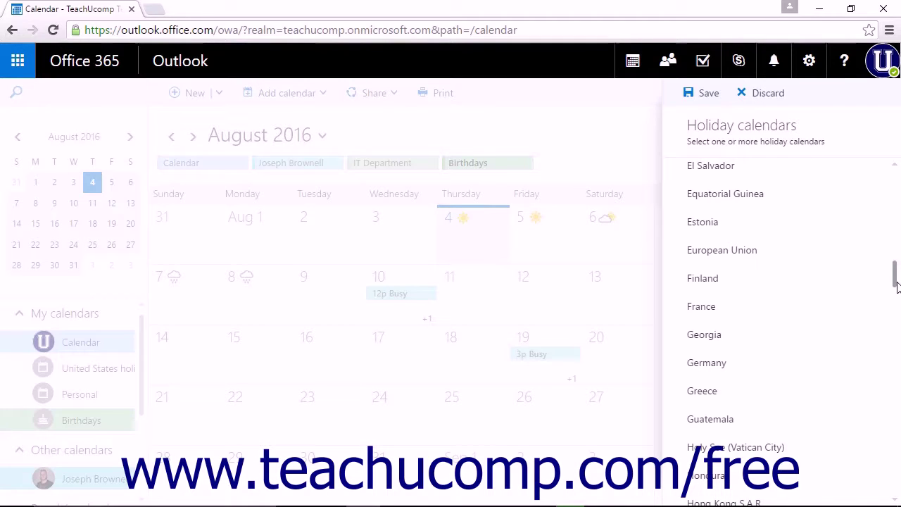
left_click_drag(897, 285, 893, 328)
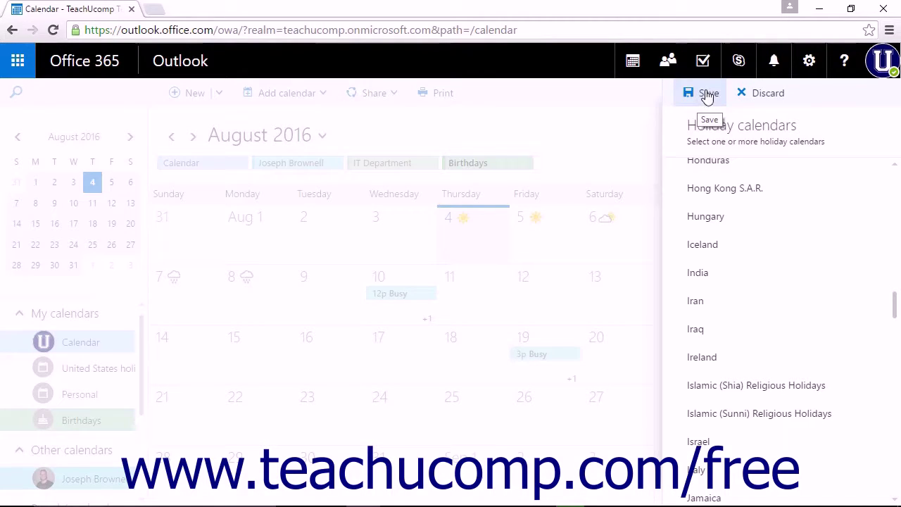
left_click(768, 94)
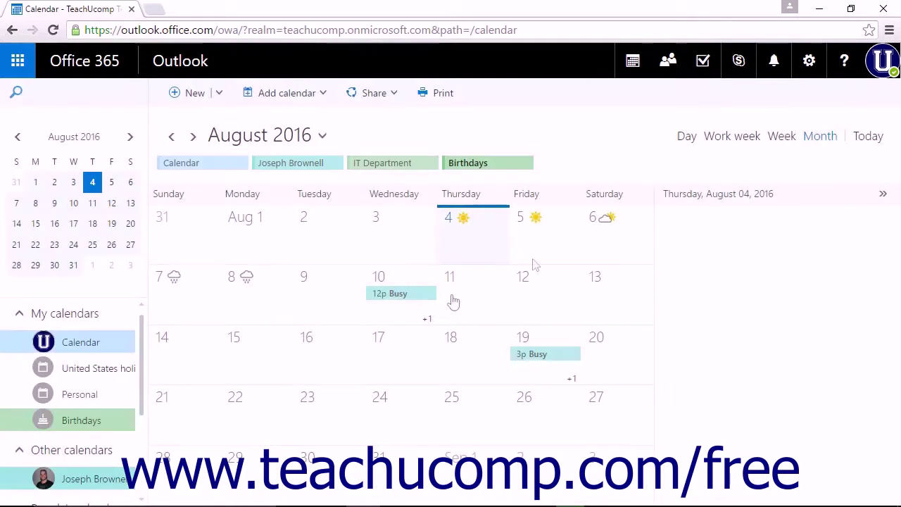
- Remove the United States holidays calendar from My calendars
left_click(96, 375)
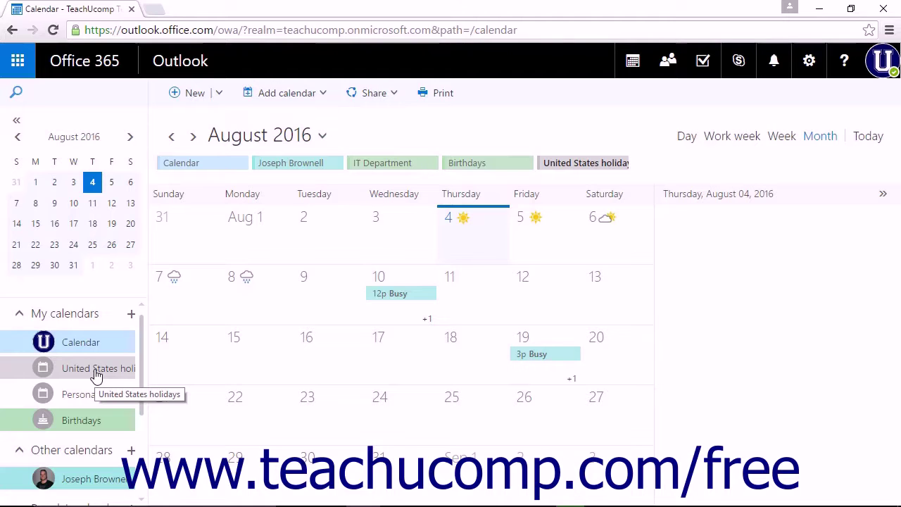
right_click(95, 371)
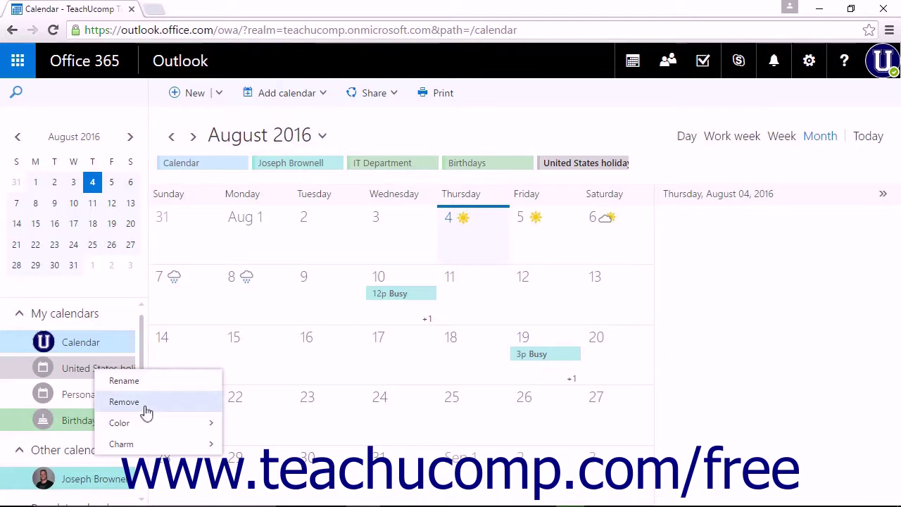
left_click(146, 411)
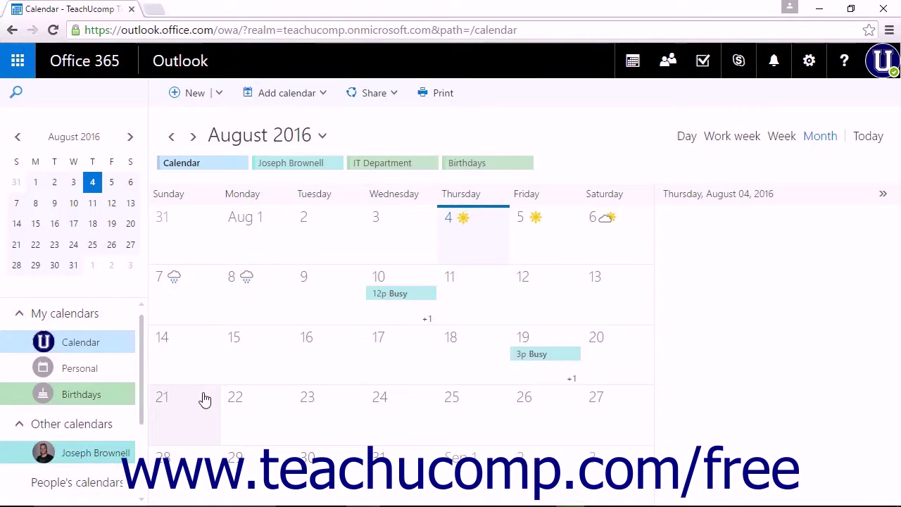